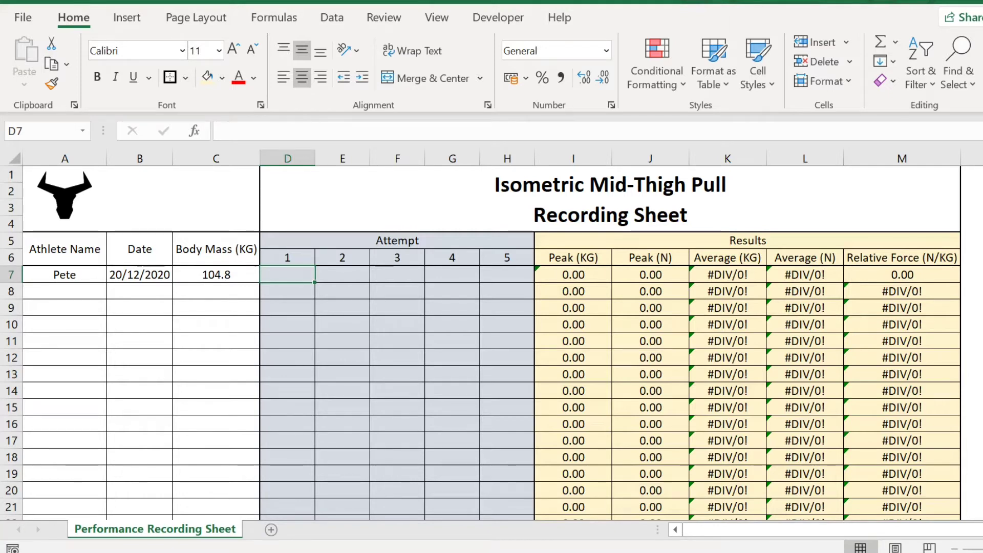
click(62, 273)
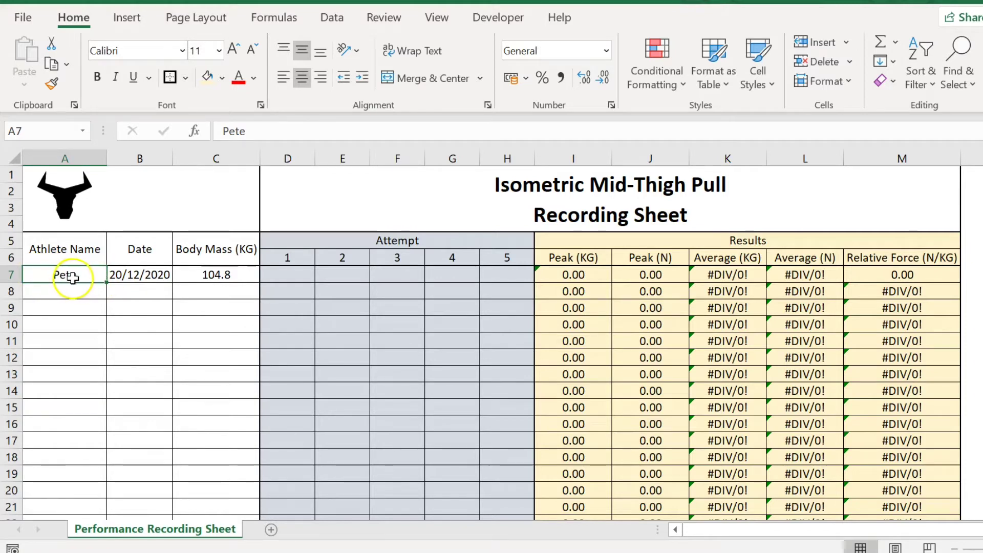
click(115, 276)
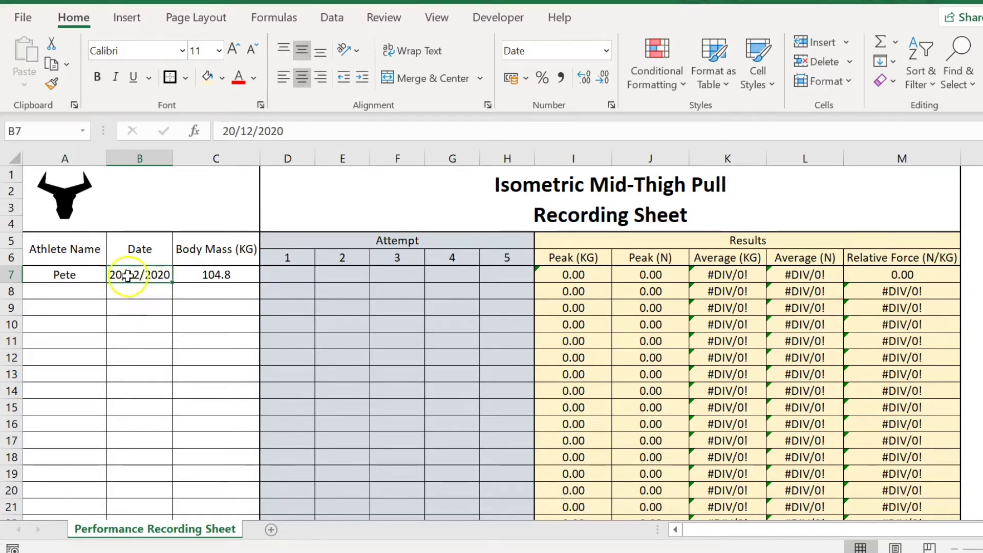
click(187, 275)
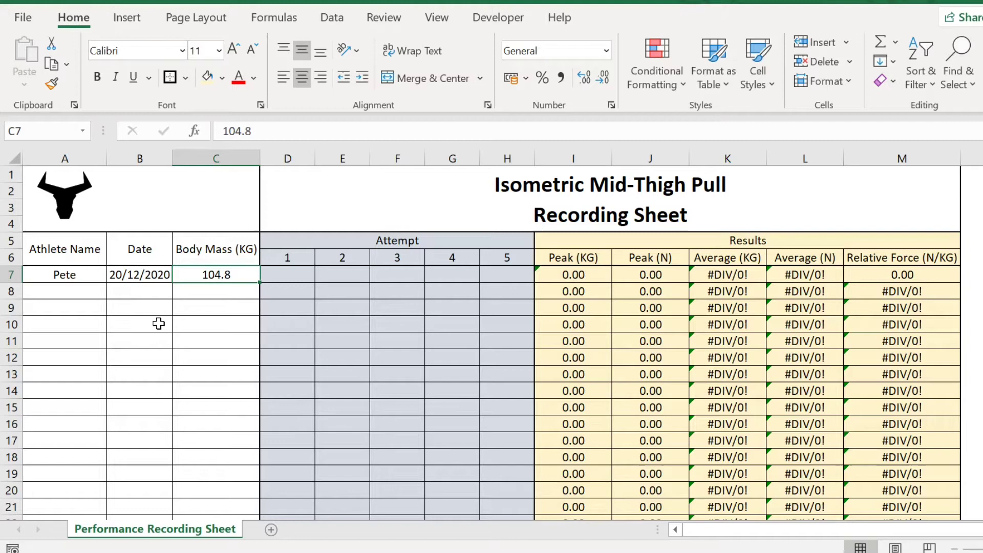
click(285, 277)
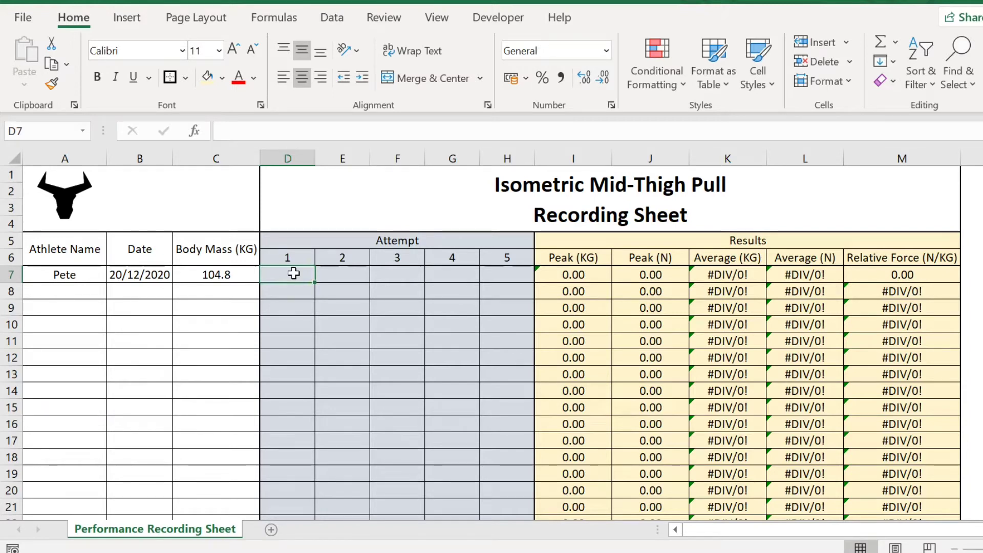
Step: Enter the first athlete's attempts 142.6, 136.7, 143.5, 151.5 and 143.6 across D7:H7
text(142.6)
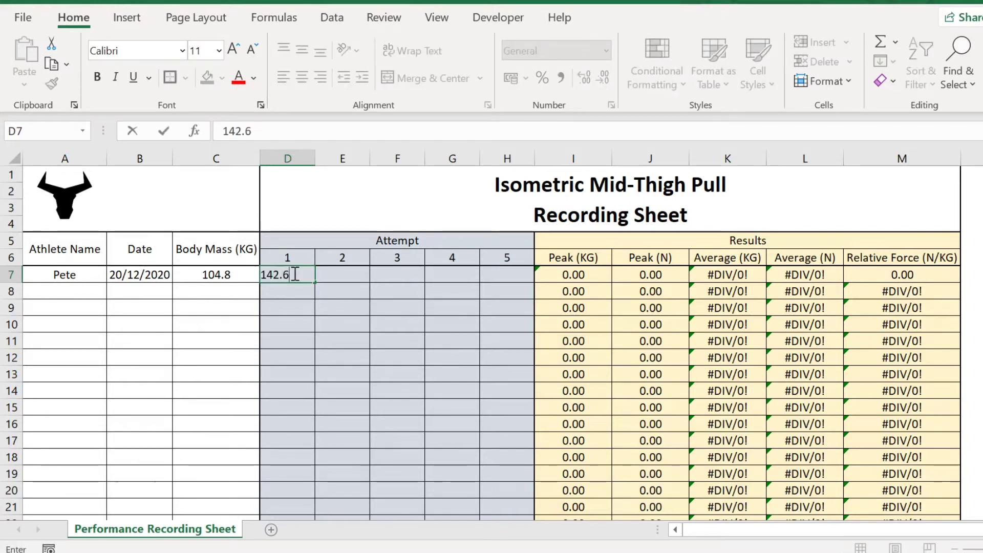
key(Tab)
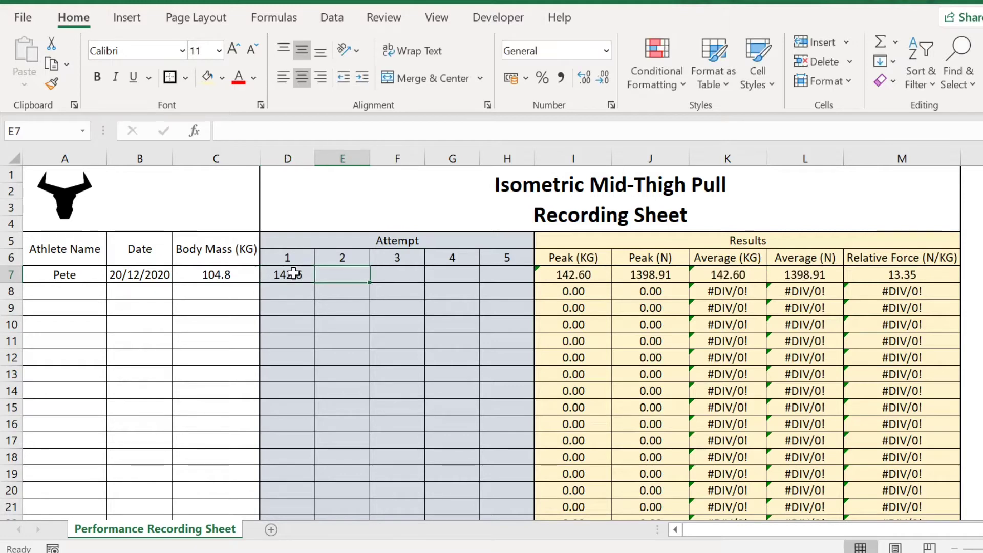
text(13)
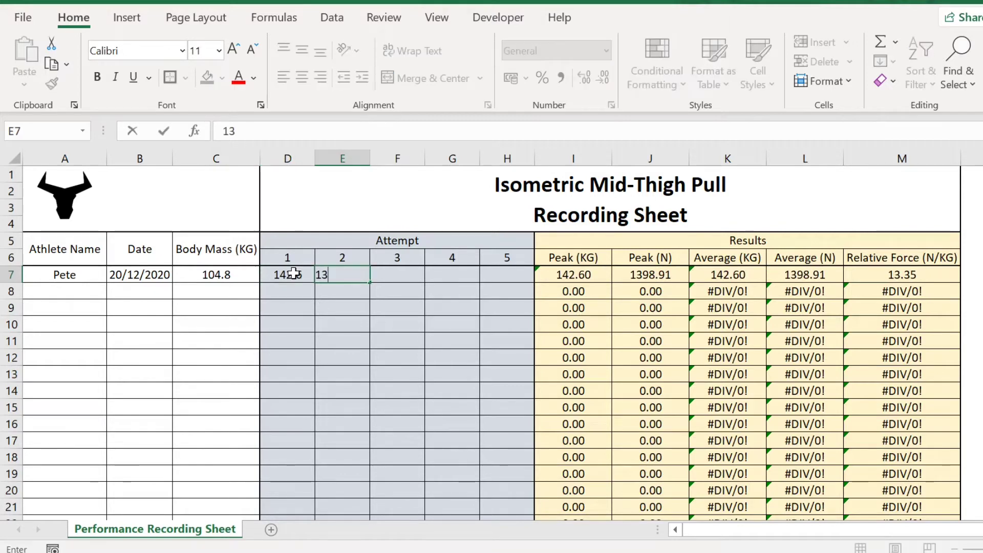
text(6.7)
key(Tab)
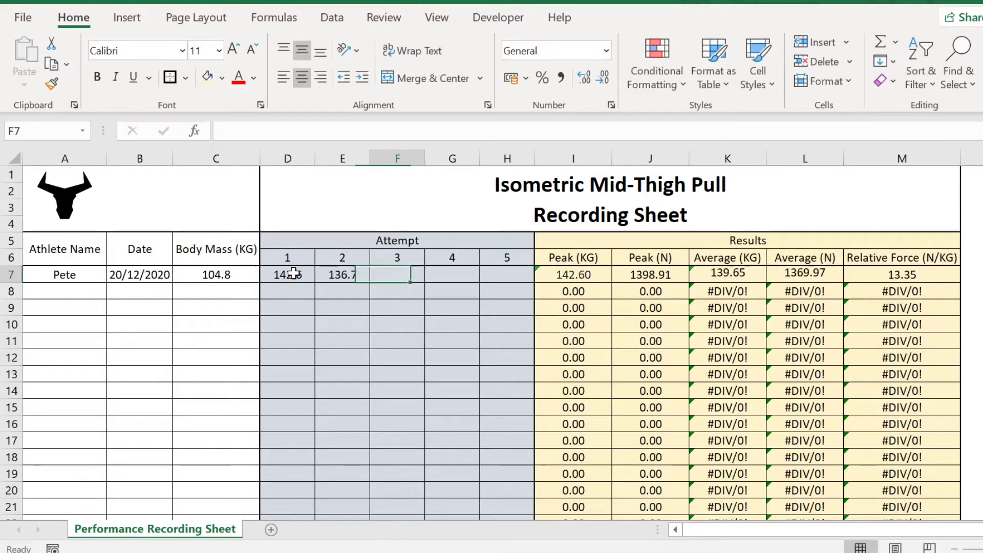
text(143)
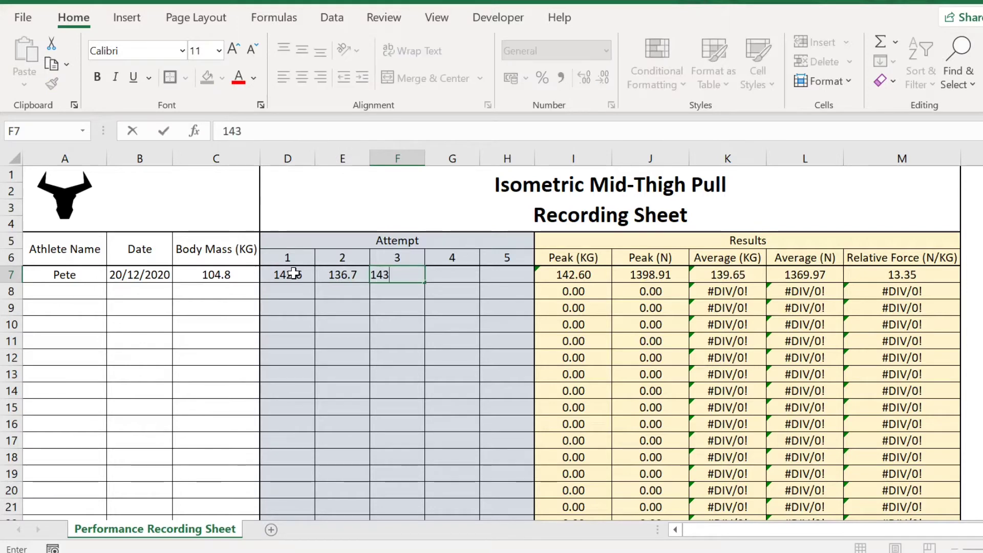
text(.5)
key(Tab)
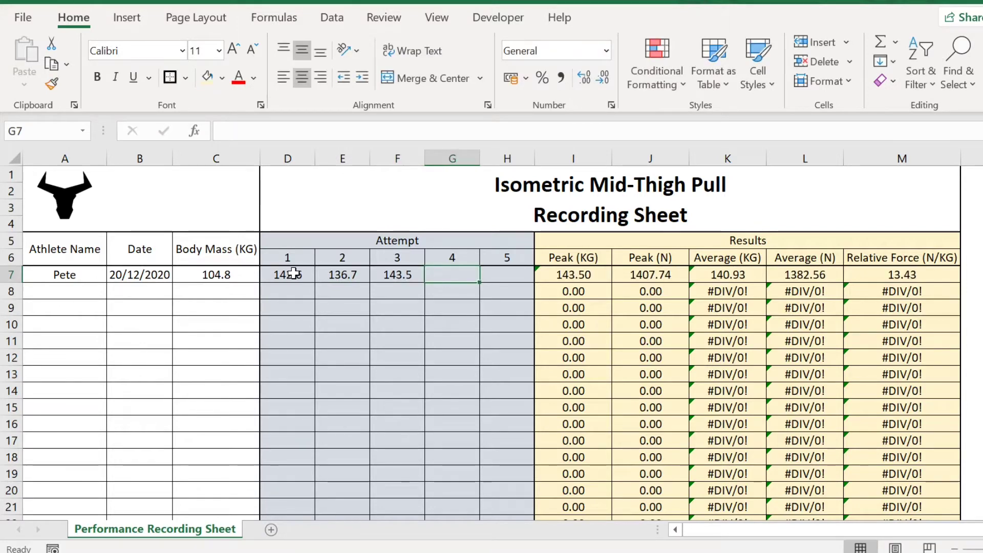
text(1)
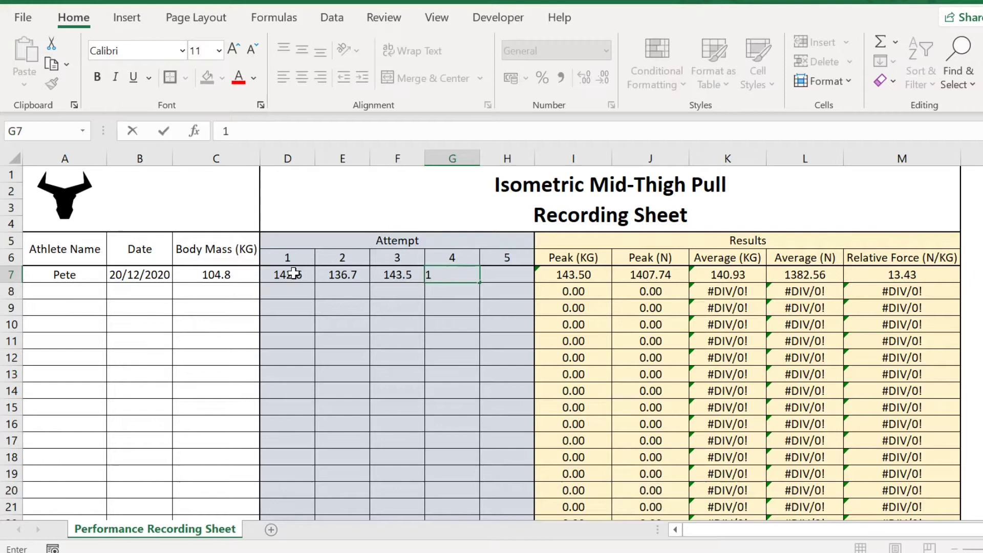
text(51)
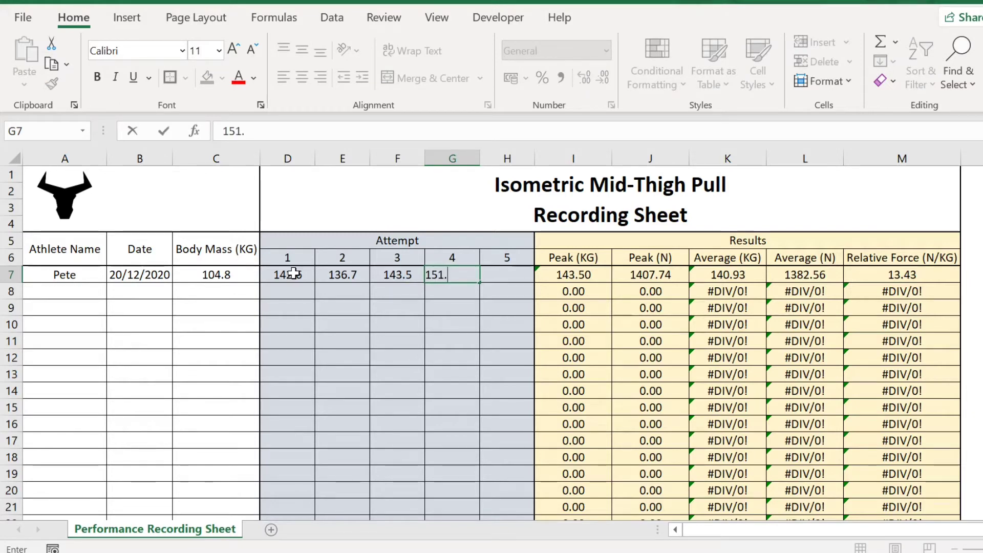
text(.5)
key(Tab)
text(14)
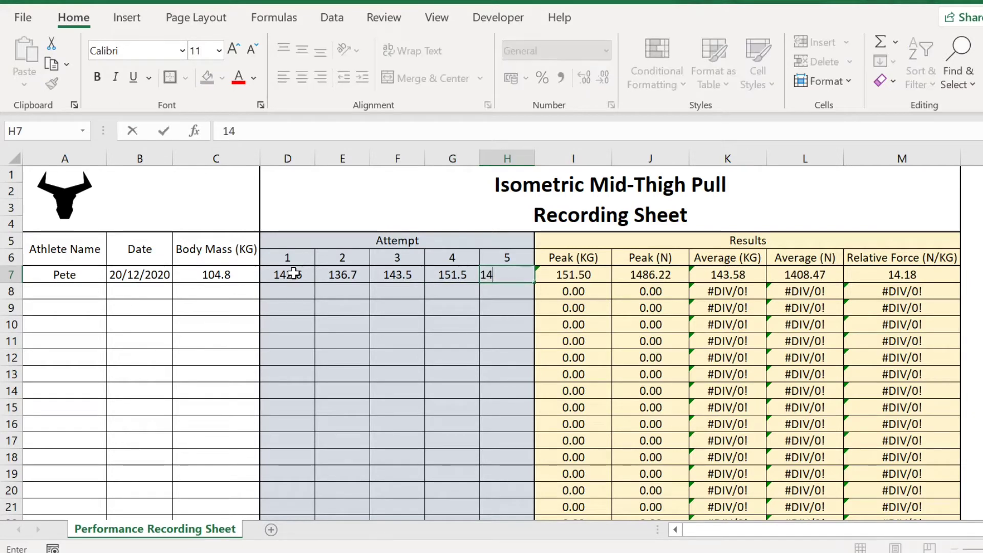
text(3.6)
key(Return)
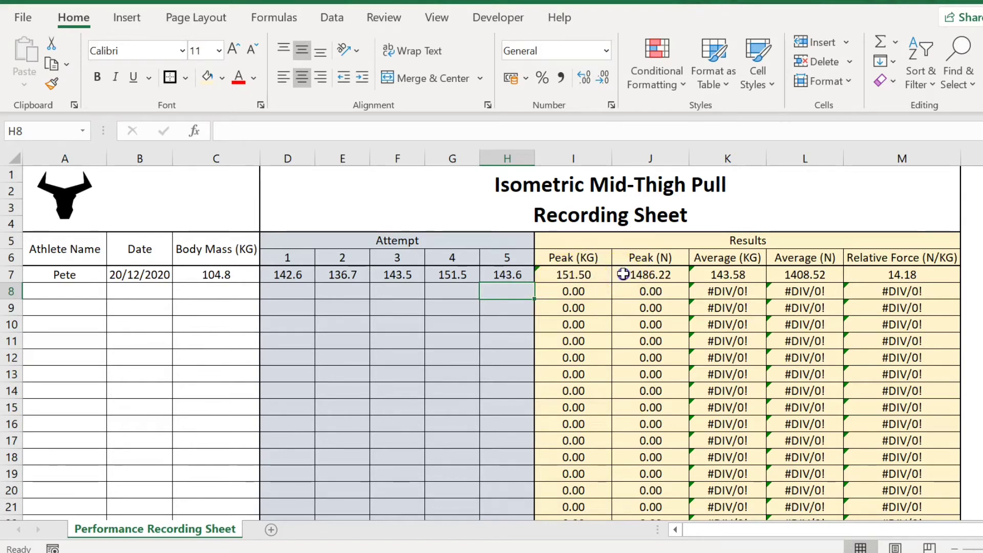
Step: Check row 7's Peak (N), Average (KG), Average (N) and Relative Force (=J7/C7) formulas
click(623, 274)
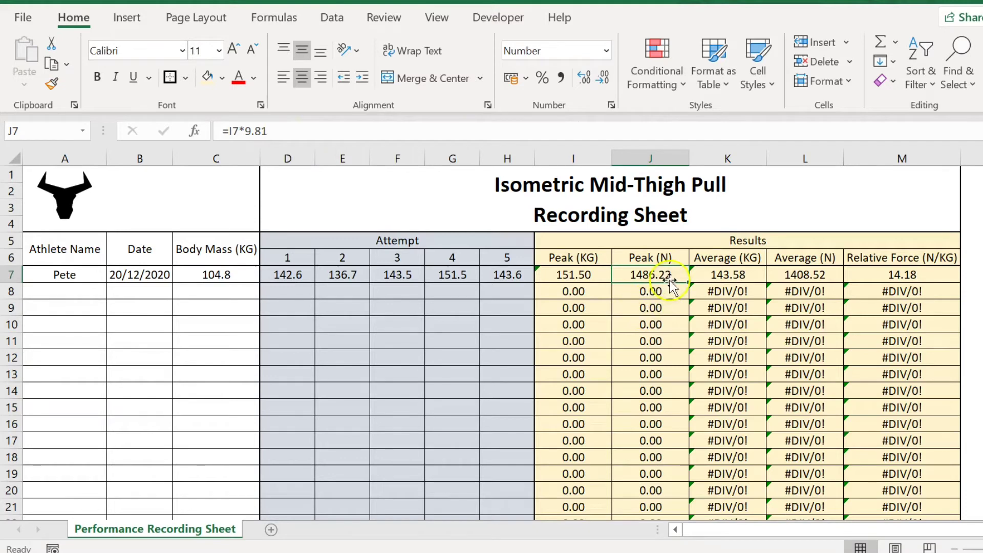
click(700, 276)
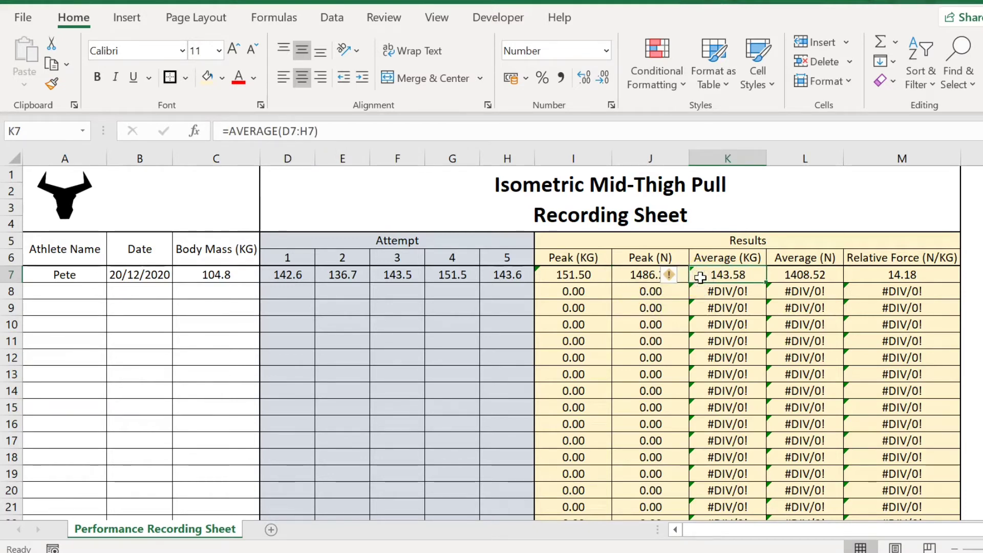
click(322, 272)
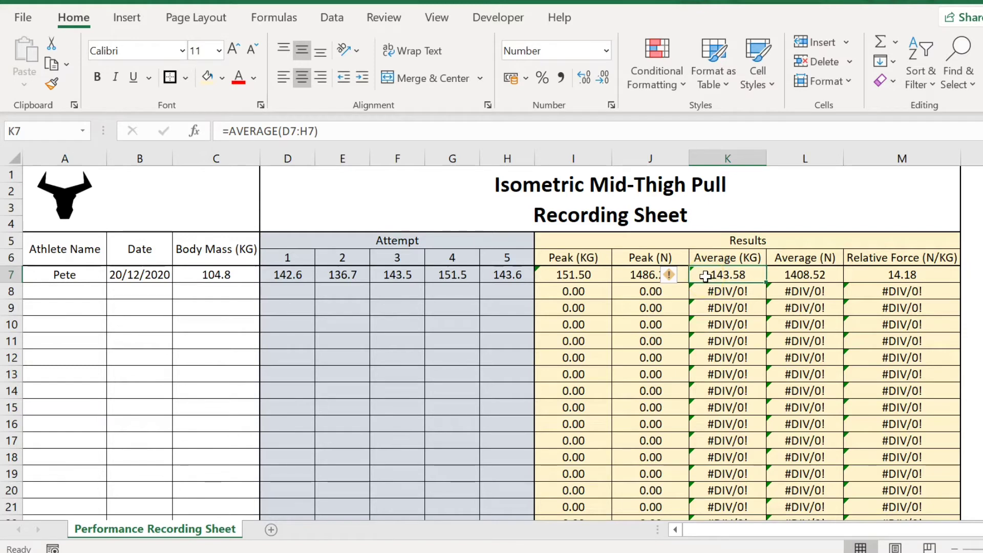
click(784, 275)
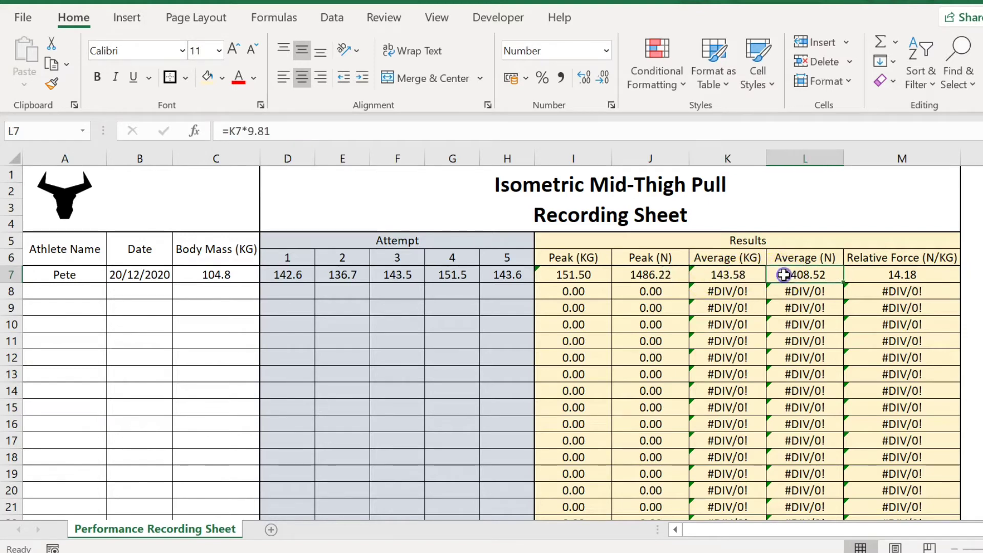
click(838, 277)
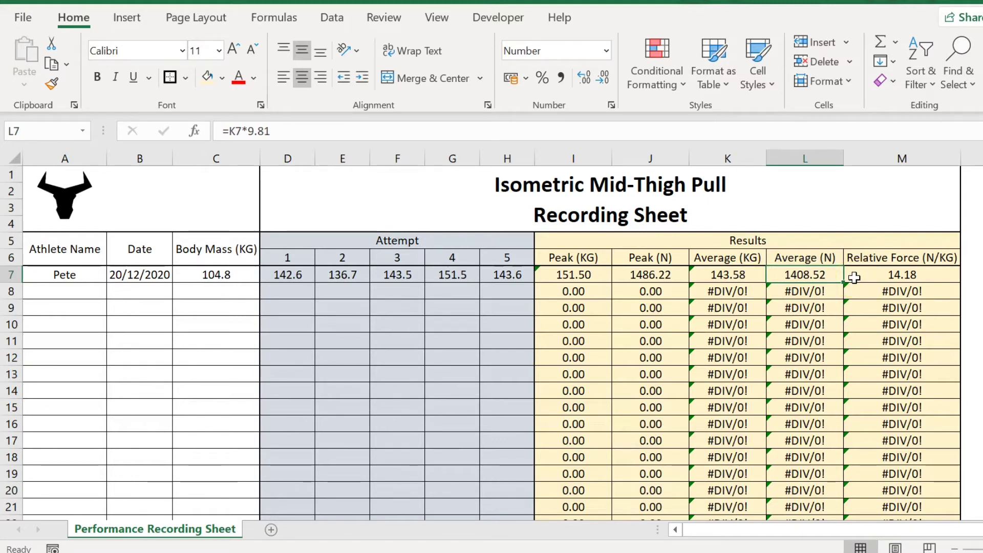
click(854, 277)
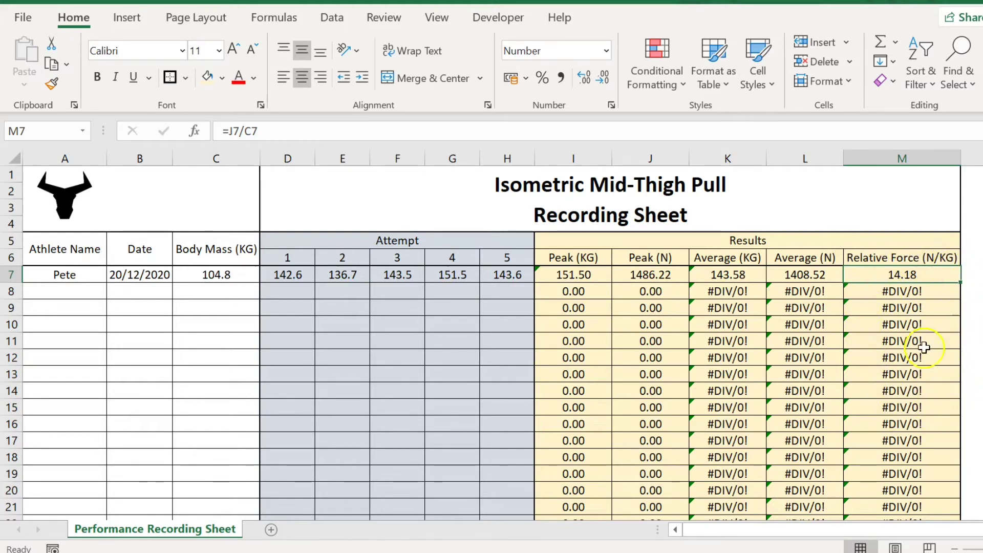
Step: Enter the second athlete's name, date 01/01/2020 and body mass 60 in row 8
click(85, 291)
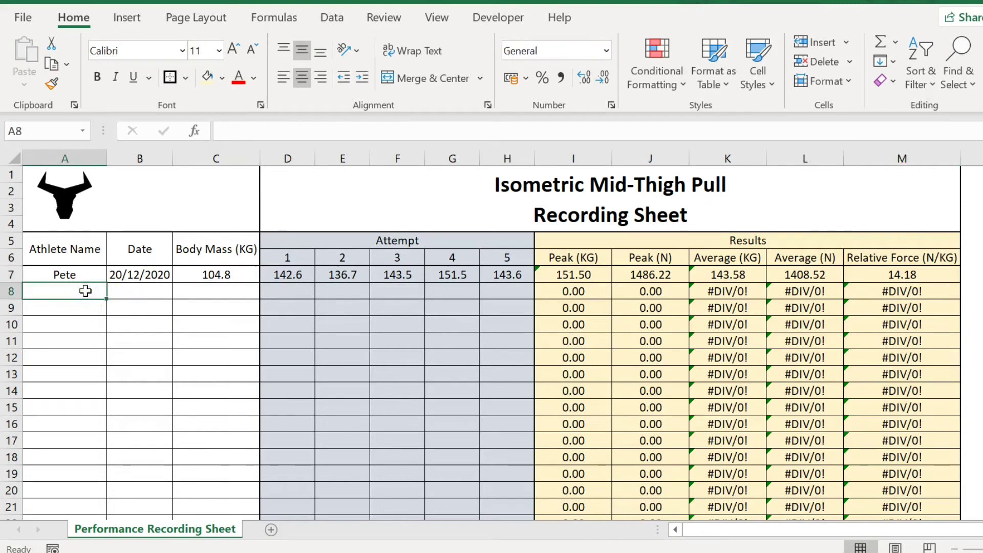
text(Emma)
key(Tab)
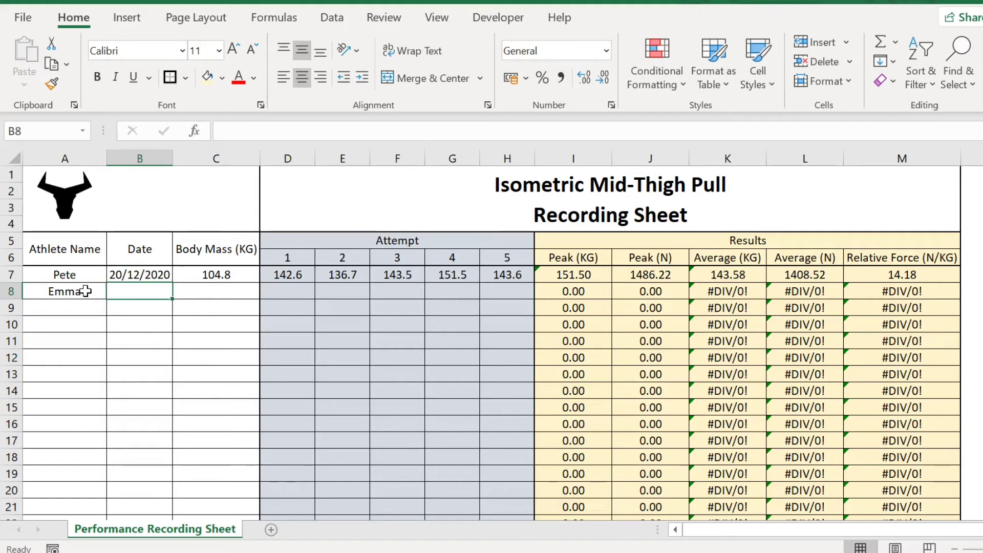
text(01/01)
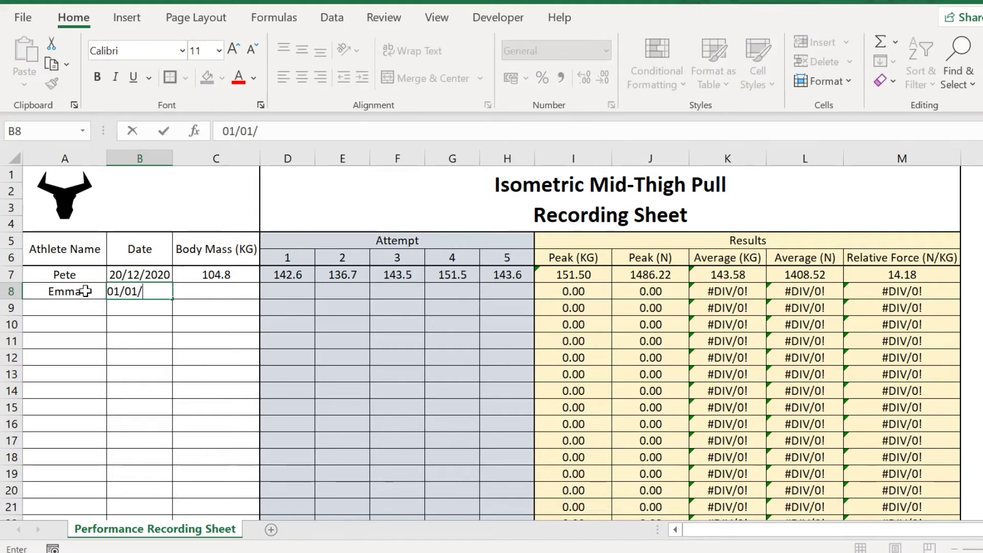
text(/2020)
key(Tab)
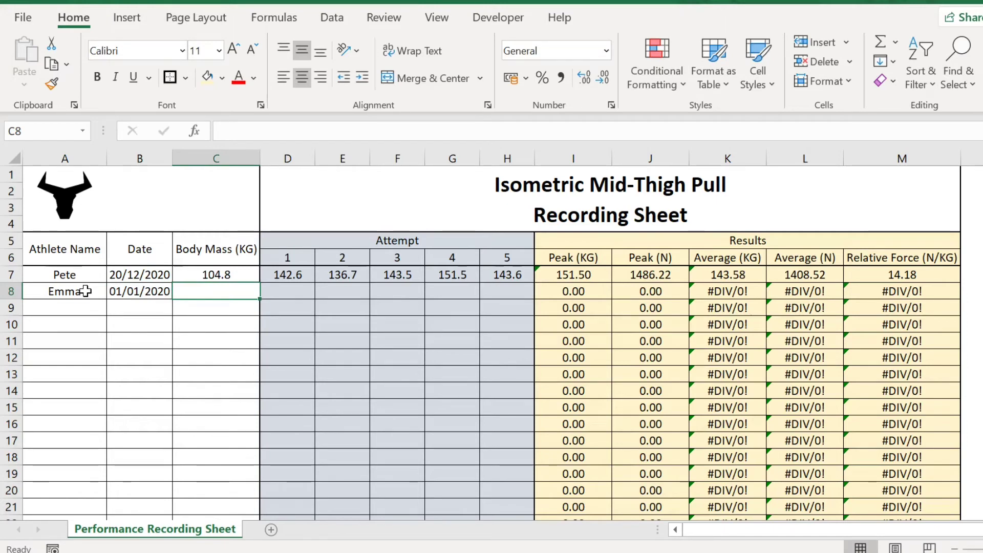
text(60)
click(86, 291)
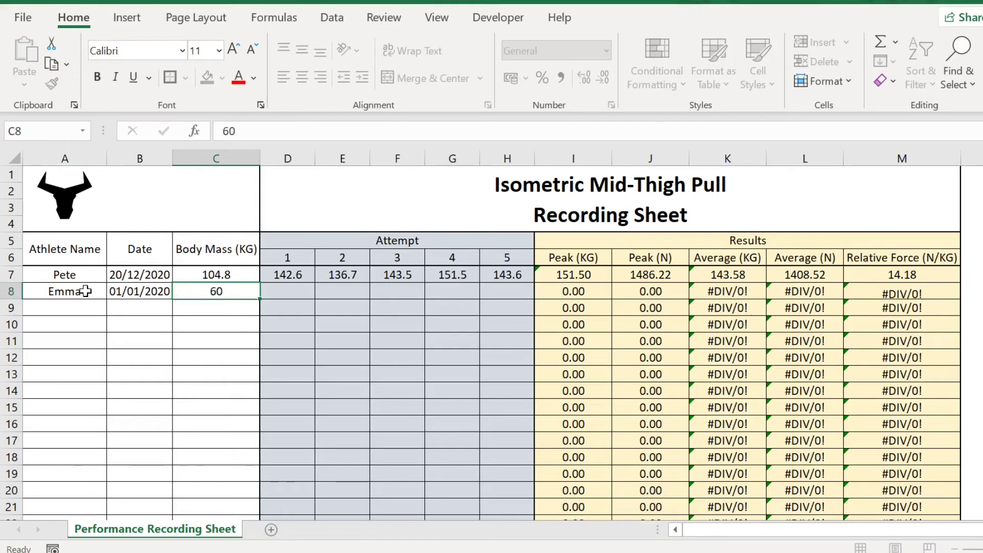
Step: Enter the second athlete's attempts 55, 56, 57, 56 and 55 into D8:H8
key(Tab)
key(Tab)
key(Tab)
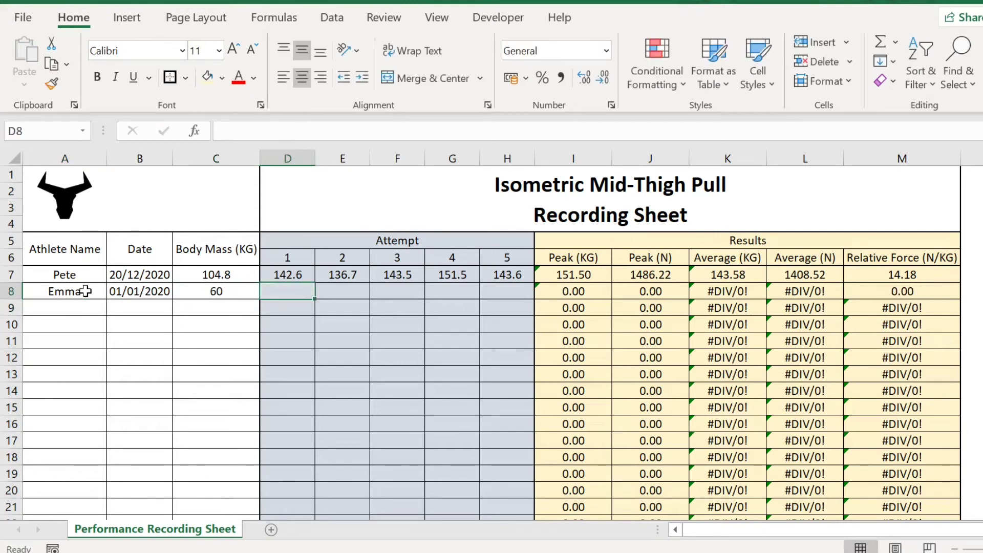
text(55)
key(Tab)
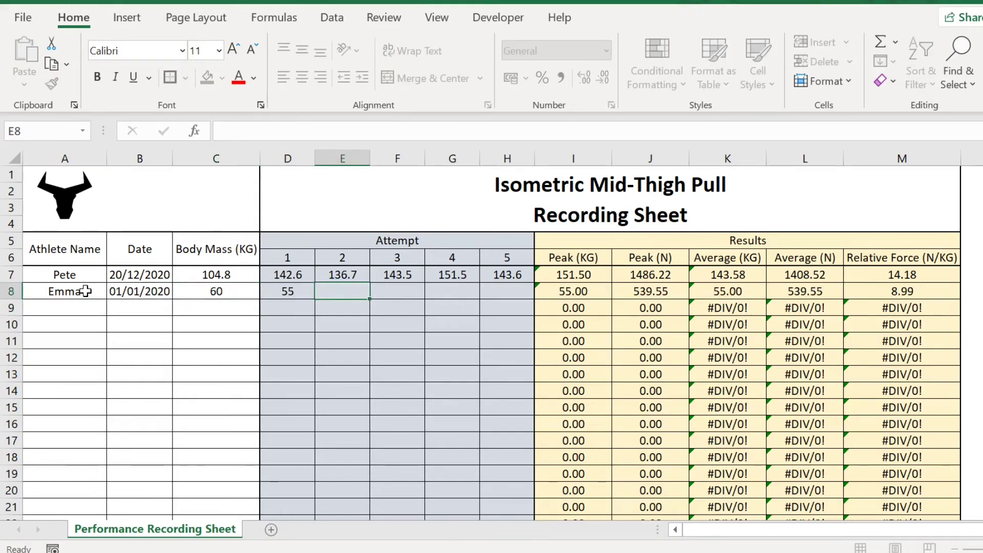
text(56)
key(Tab)
text(57)
key(Tab)
text(56)
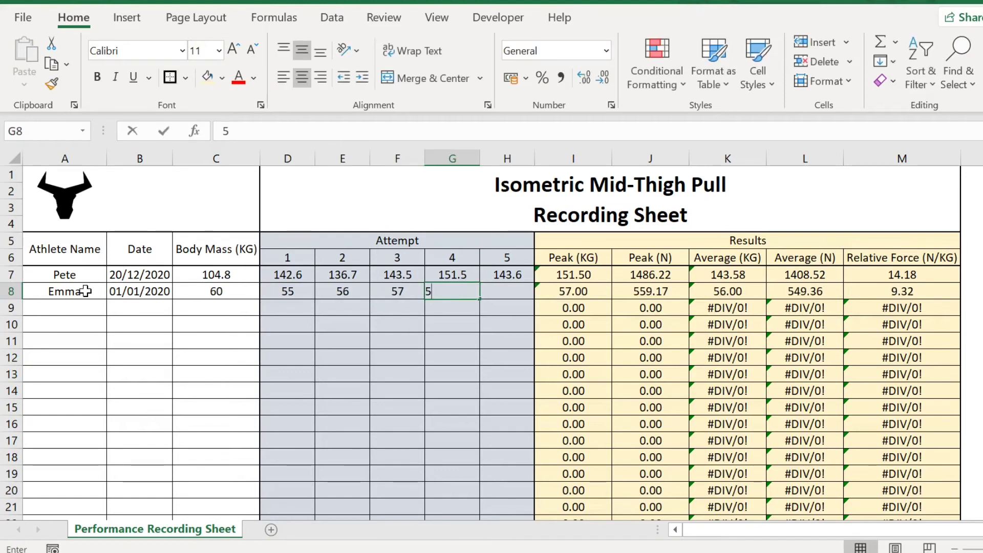
key(Tab)
text(55)
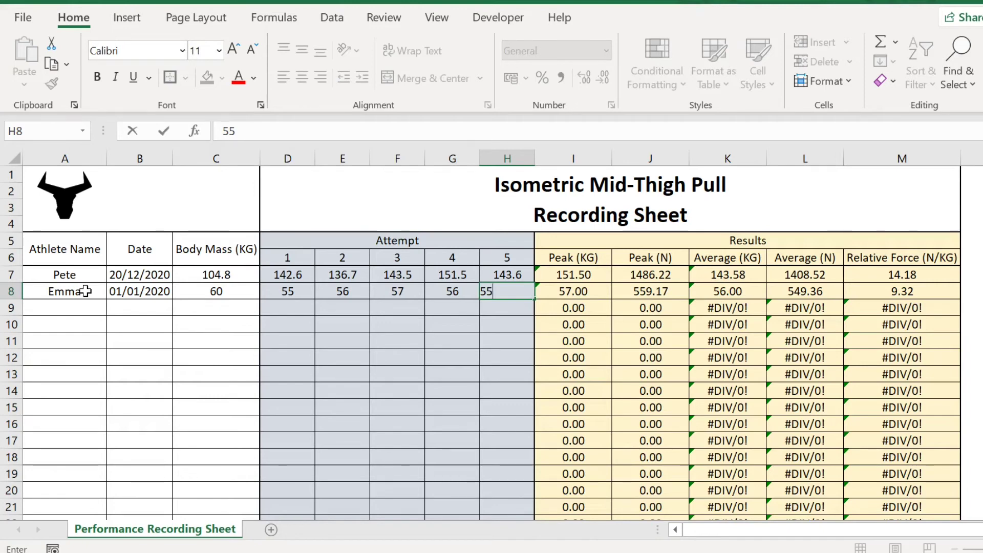
key(Tab)
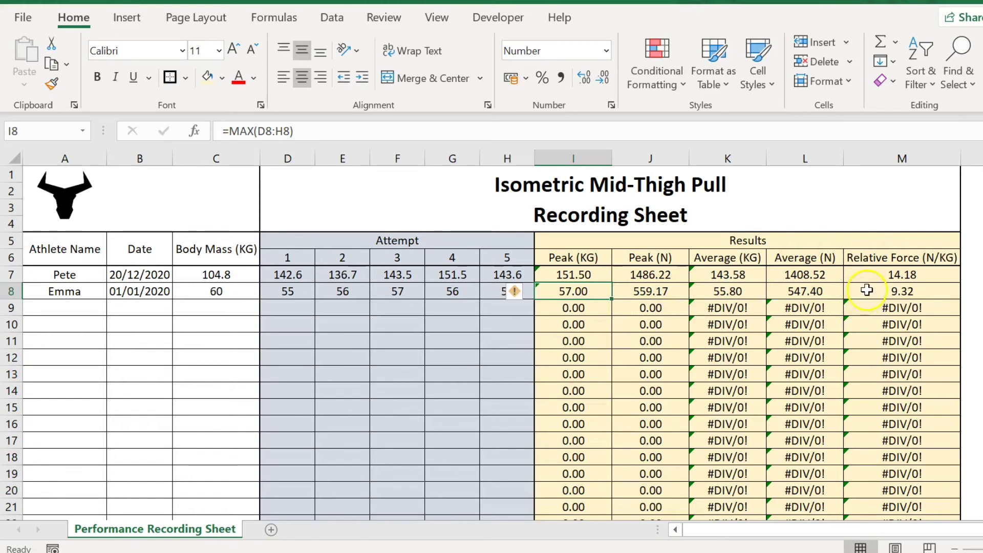
Step: Change the M7 relative force formula to divide peak kilograms by body mass (=I7/C7)
click(878, 277)
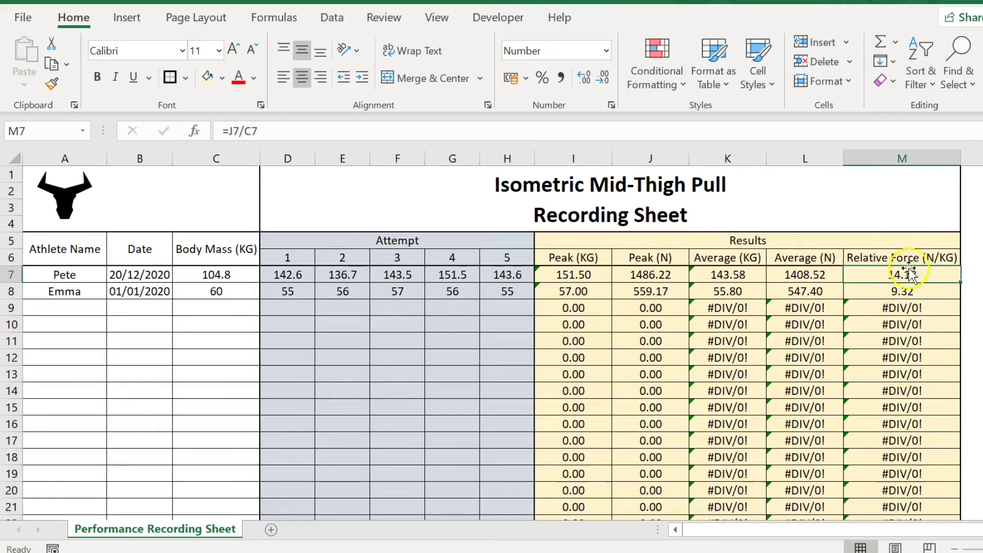
double_click(871, 275)
drag(690, 275, 596, 277)
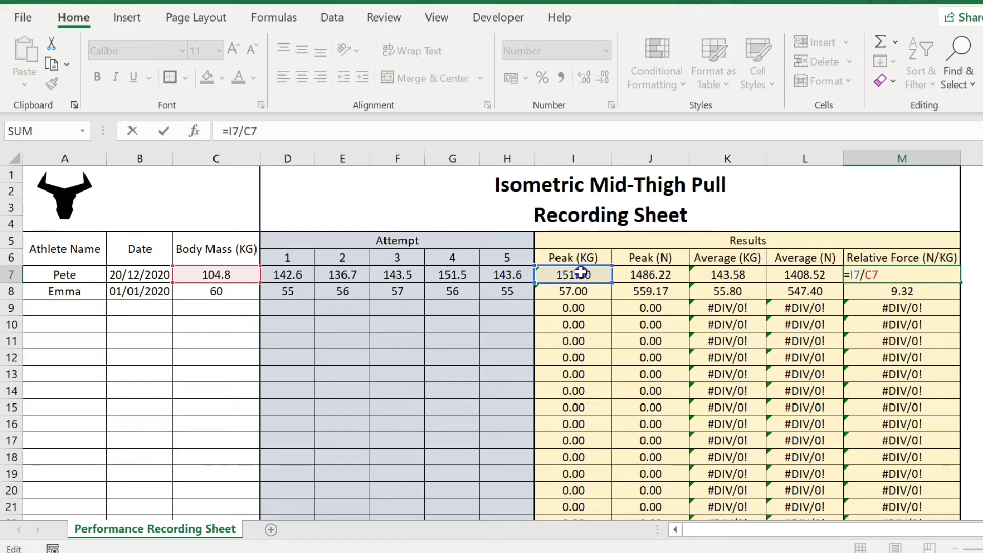
key(Return)
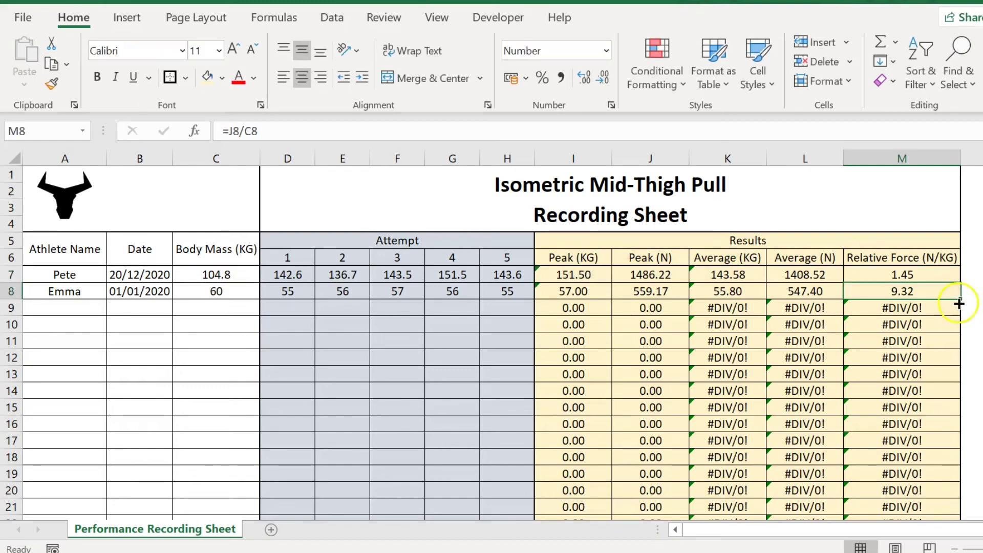
Step: Fill the corrected relative force formula down to M8, giving 1.45 and 0.95
click(932, 277)
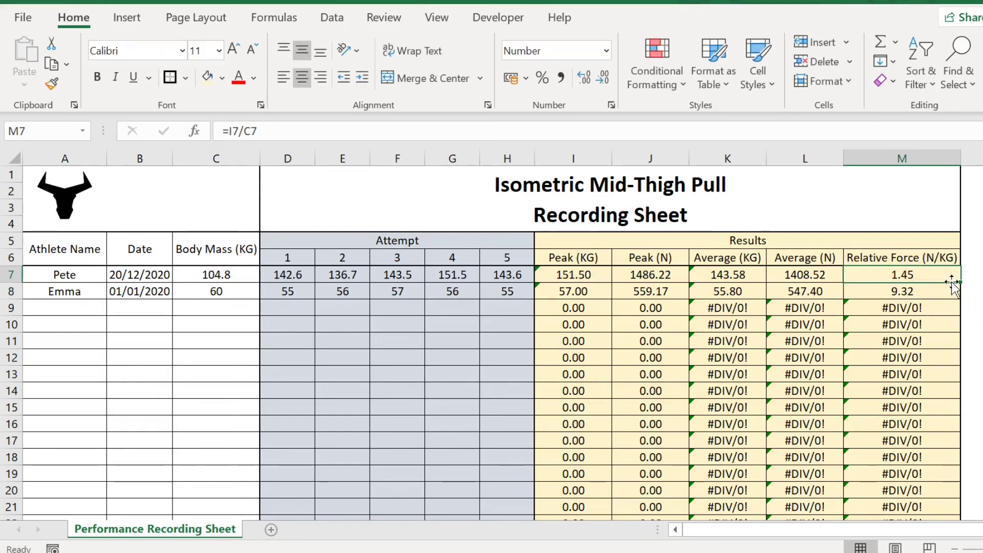
drag(959, 284, 959, 301)
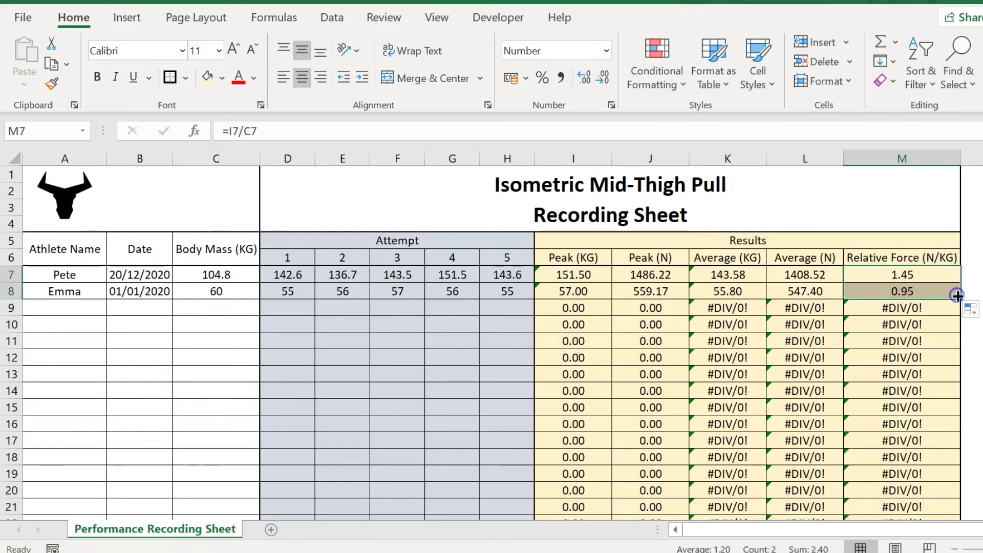
click(967, 295)
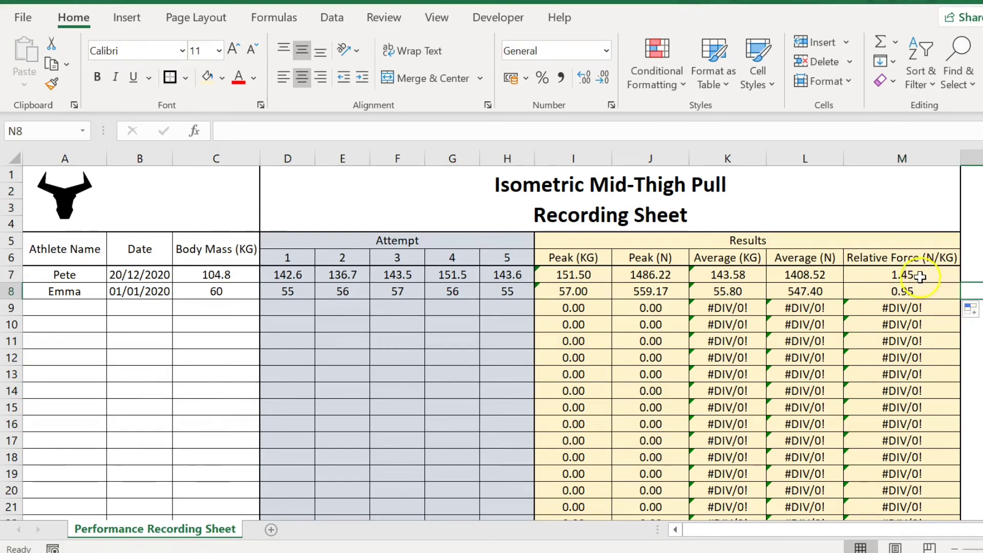